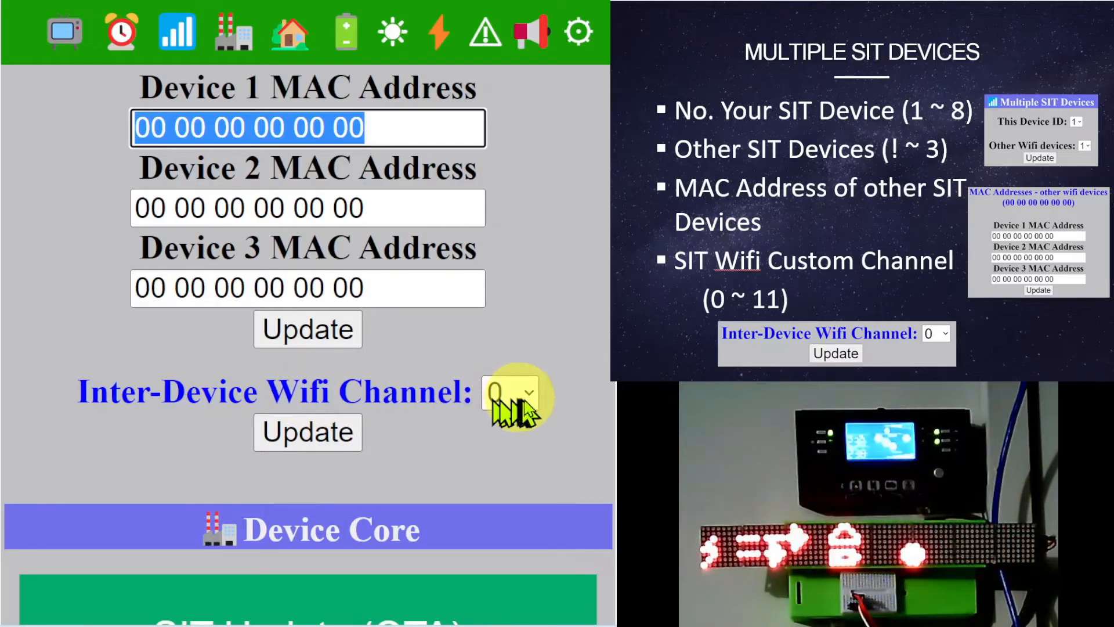
Step: Review the available choices for Inter-Device Wifi Channel and Other Wifi devices in the Multiple SIT Devices settings
{"action": "left_click", "coordinate": [540, 416]}
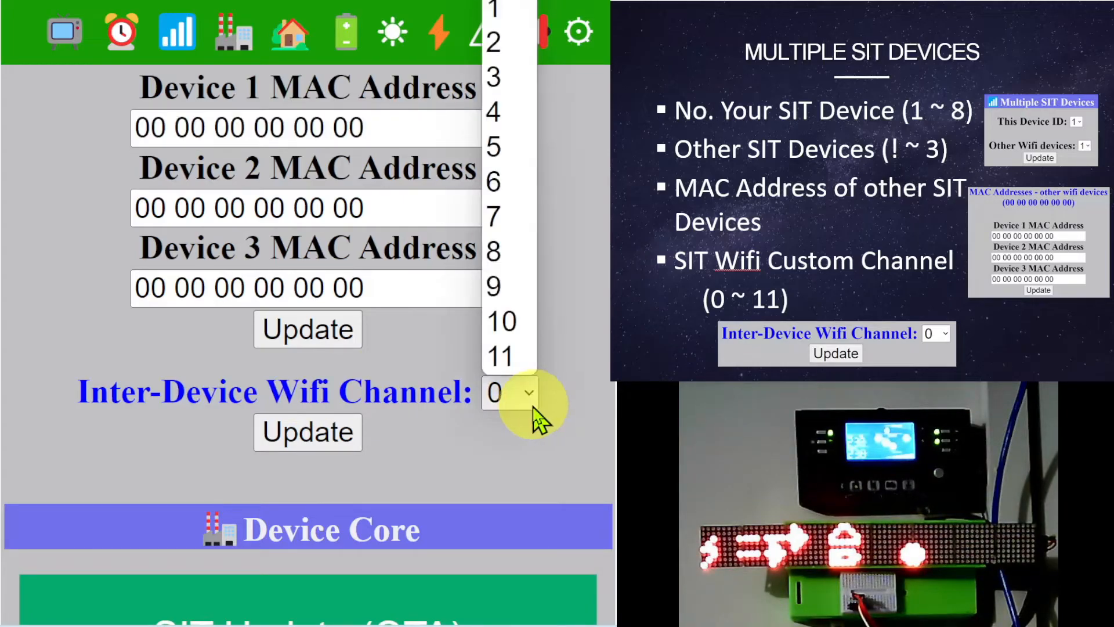
{"action": "scroll", "coordinate": [418, 378], "scroll_direction": "up", "scroll_amount": 5}
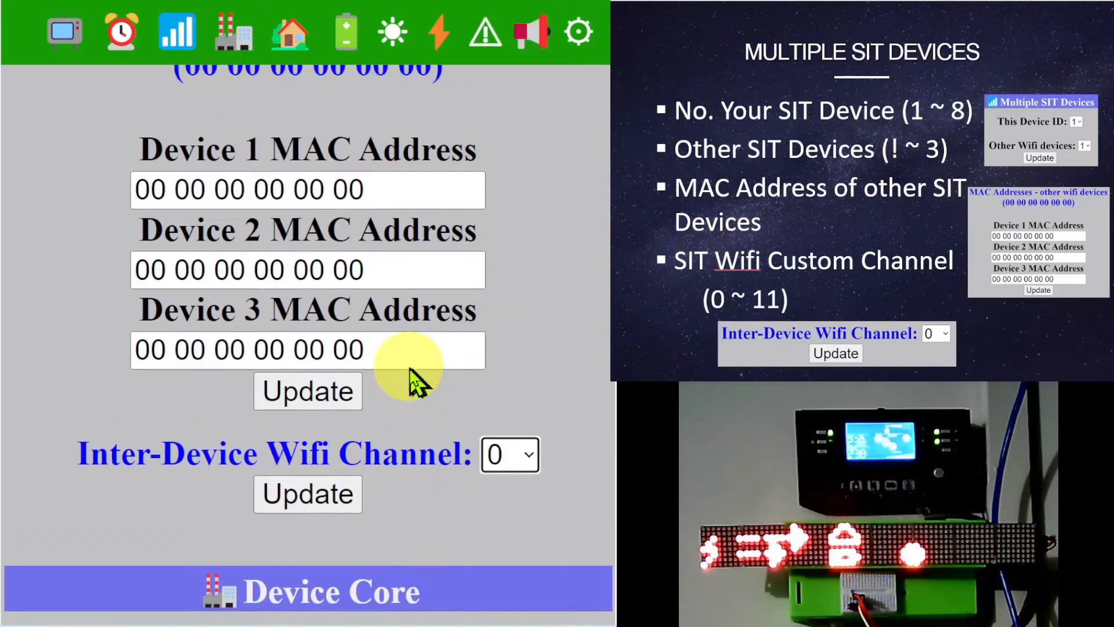
{"action": "scroll", "coordinate": [459, 270], "scroll_direction": "up", "scroll_amount": 2}
{"action": "left_click", "coordinate": [459, 271]}
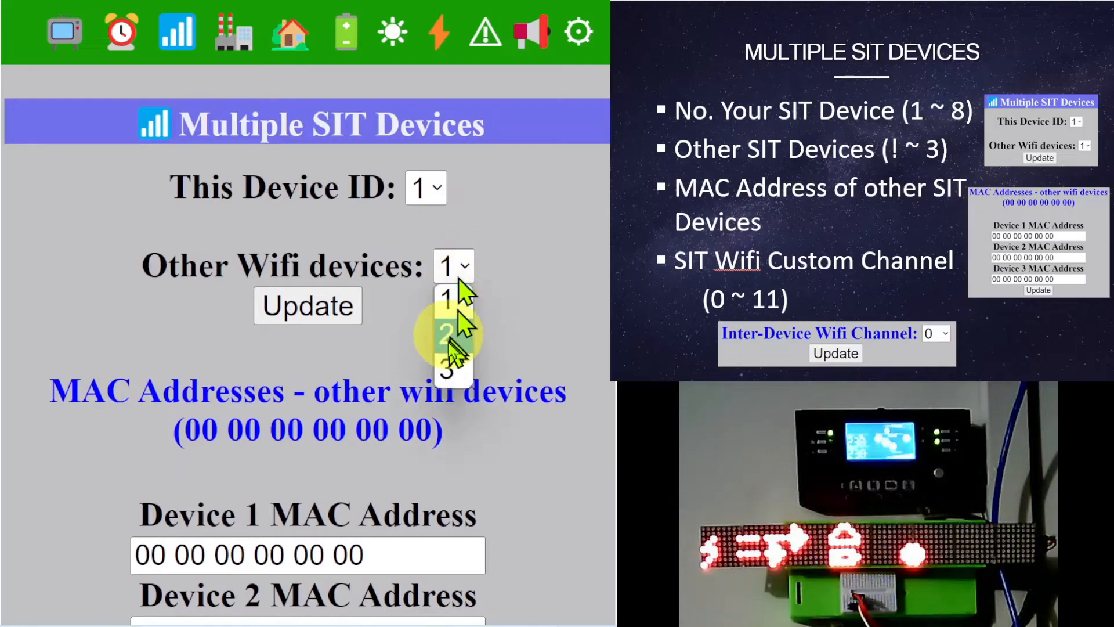
{"action": "scroll", "coordinate": [537, 391], "scroll_direction": "down", "scroll_amount": 3}
{"action": "scroll", "coordinate": [498, 596], "scroll_direction": "down", "scroll_amount": 3}
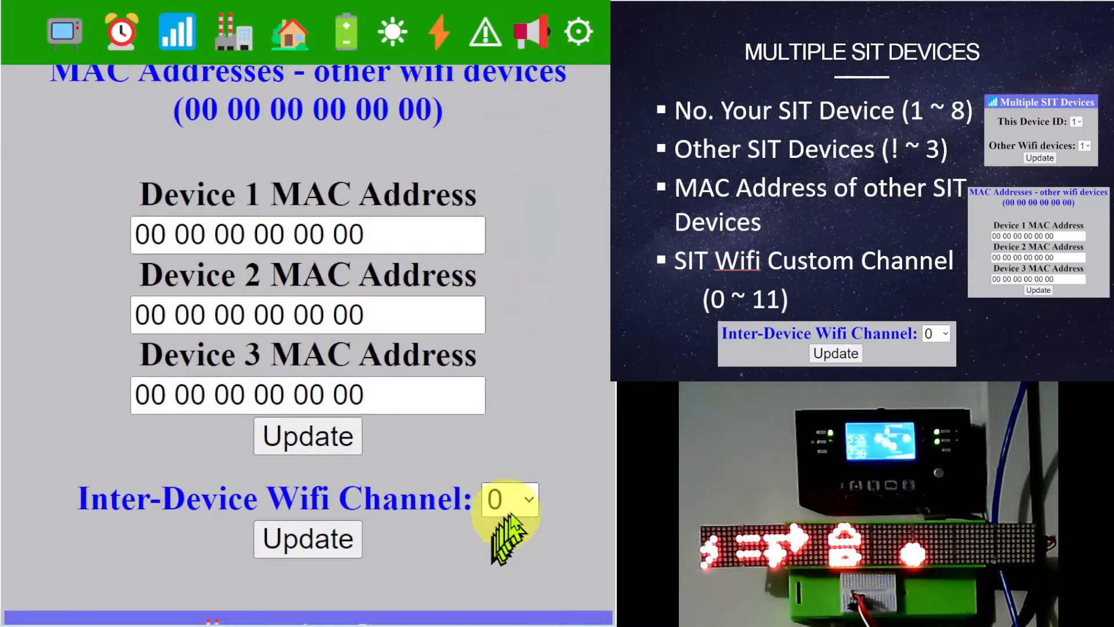
{"action": "left_click", "coordinate": [530, 502]}
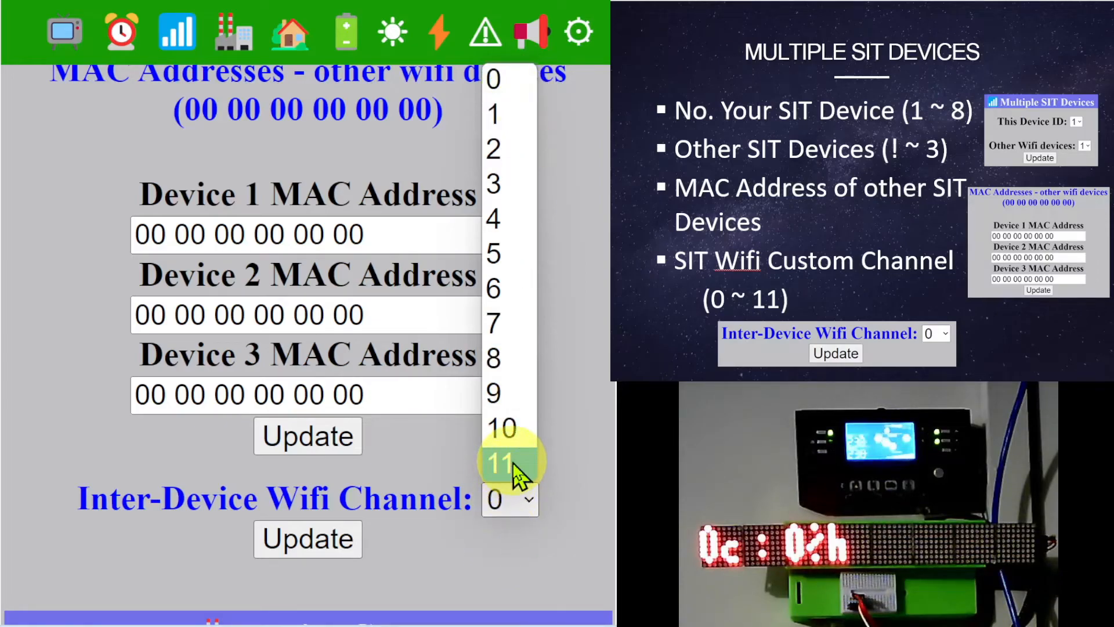
{"action": "left_click", "coordinate": [422, 519]}
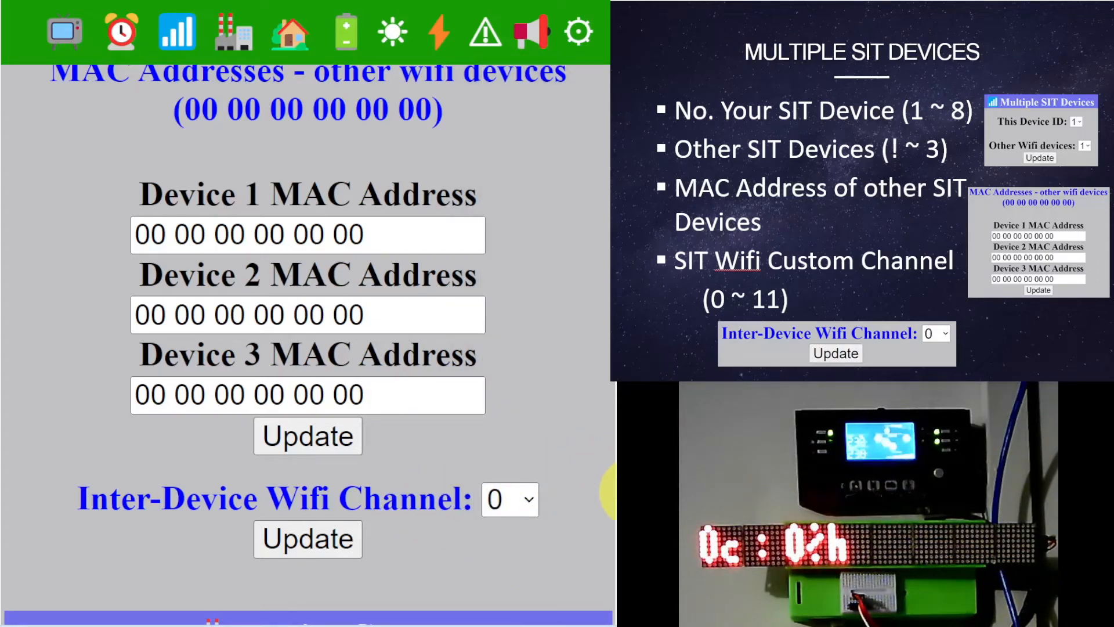
{"action": "left_click", "coordinate": [539, 525]}
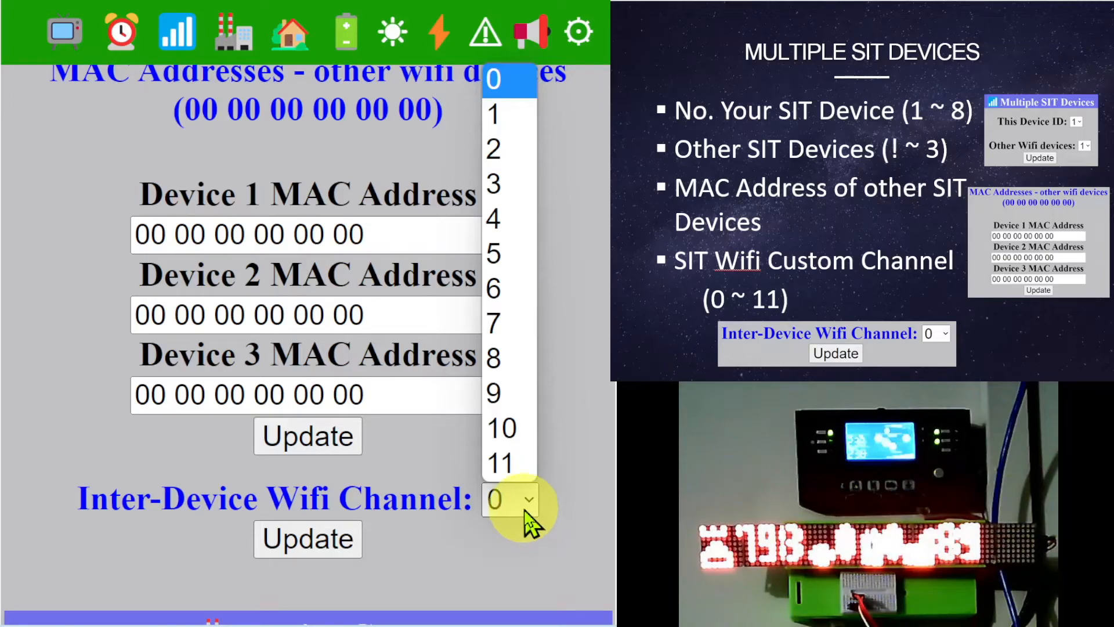
{"action": "left_click", "coordinate": [721, 238]}
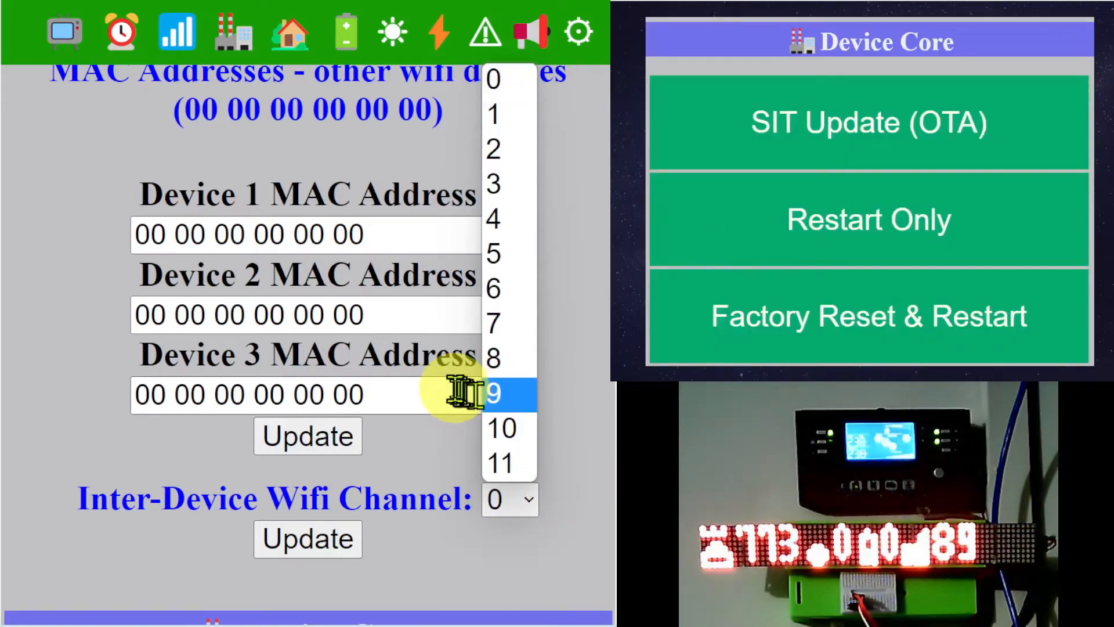
Step: Open the SIT Update (OTA) page from the Device Core section
{"action": "scroll", "coordinate": [457, 386], "scroll_direction": "down", "scroll_amount": 5}
{"action": "scroll", "coordinate": [455, 389], "scroll_direction": "down", "scroll_amount": 3}
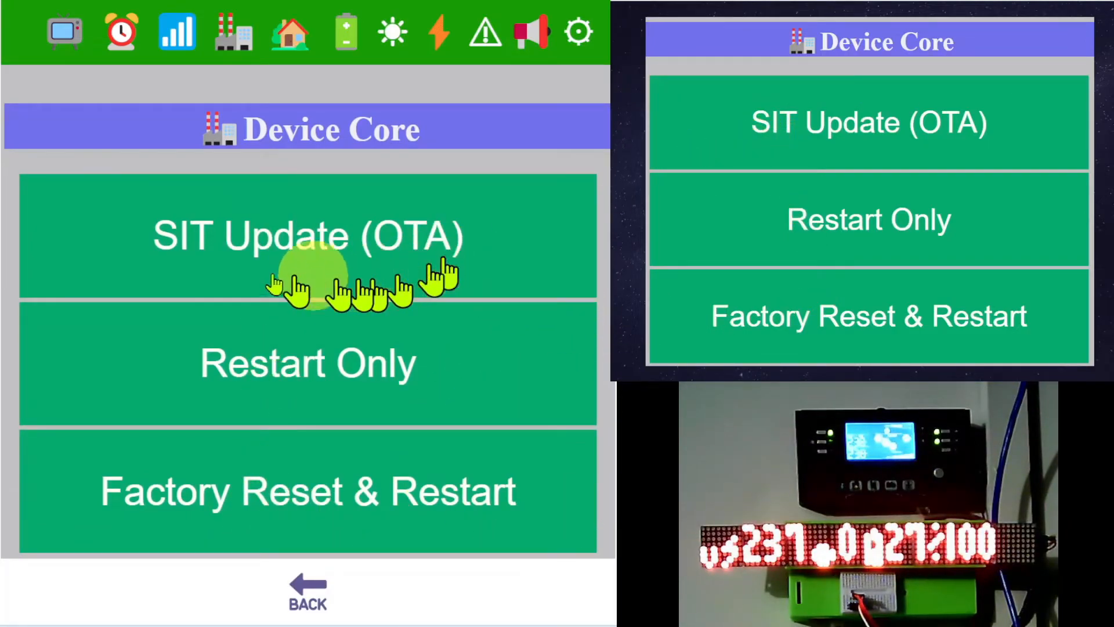
{"action": "left_click", "coordinate": [223, 268]}
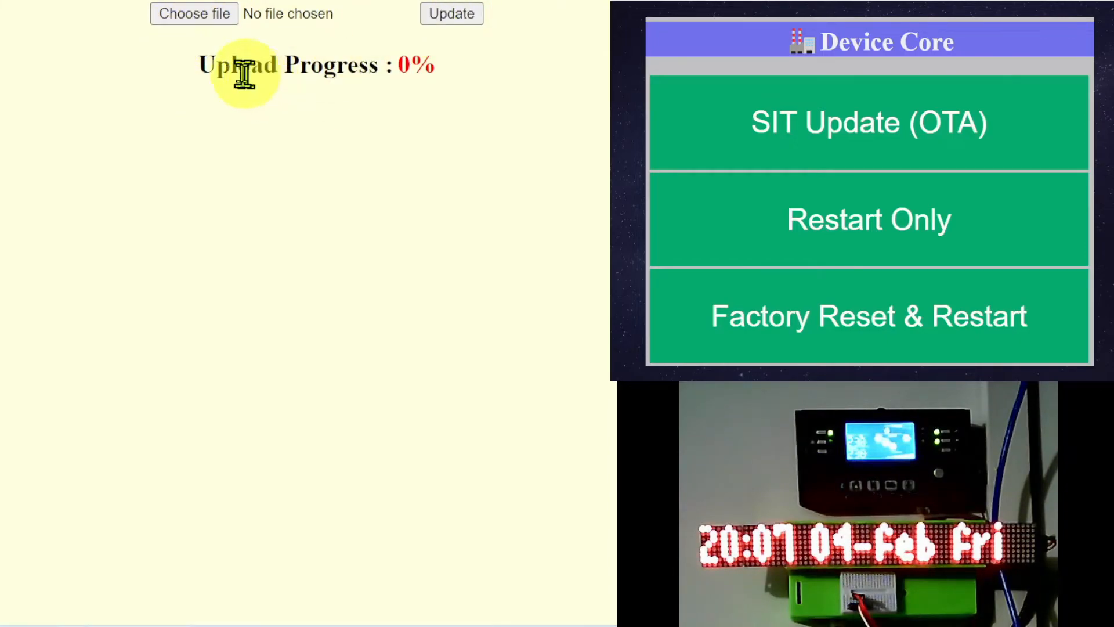
Step: Choose SIT_p93_l.ino.esp32.bin as the firmware file for the update
{"action": "left_click", "coordinate": [210, 19]}
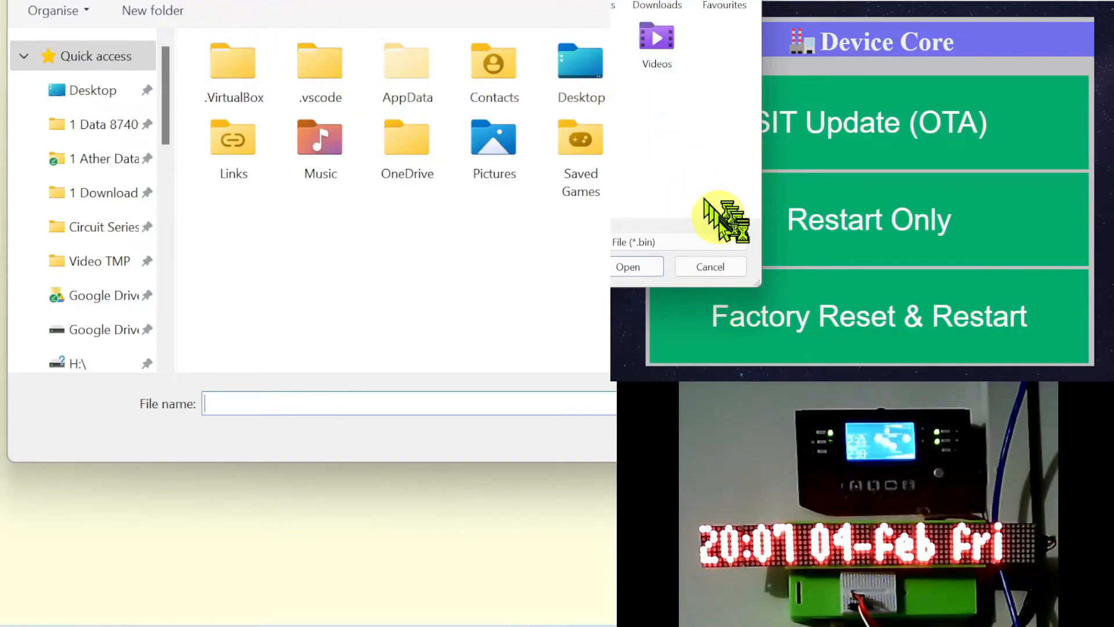
{"action": "left_click", "coordinate": [711, 266]}
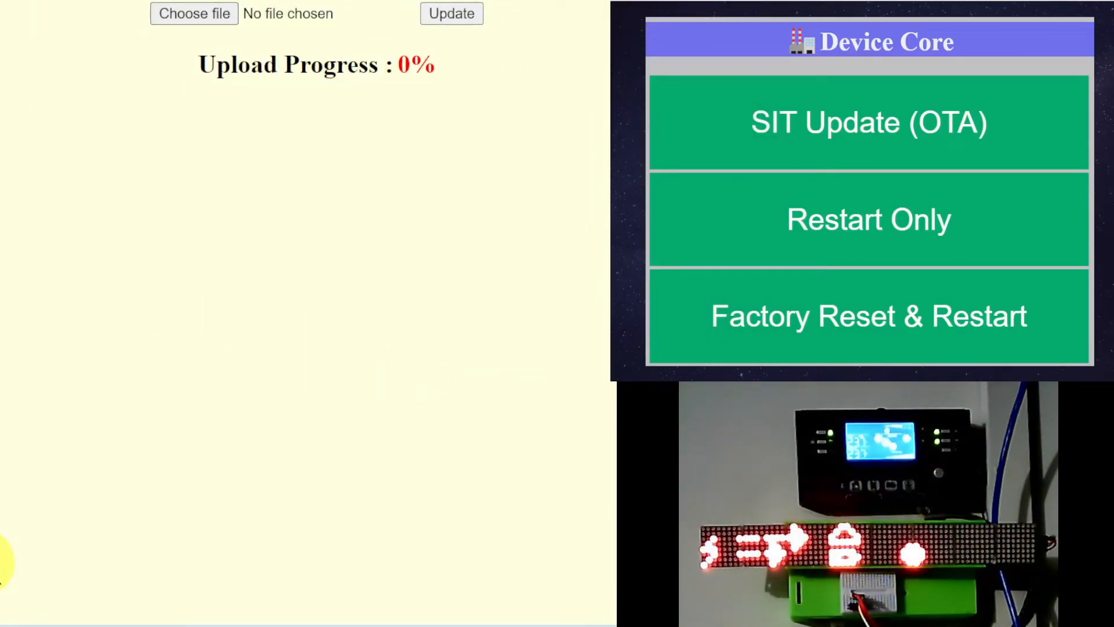
{"action": "left_click", "coordinate": [0, 561]}
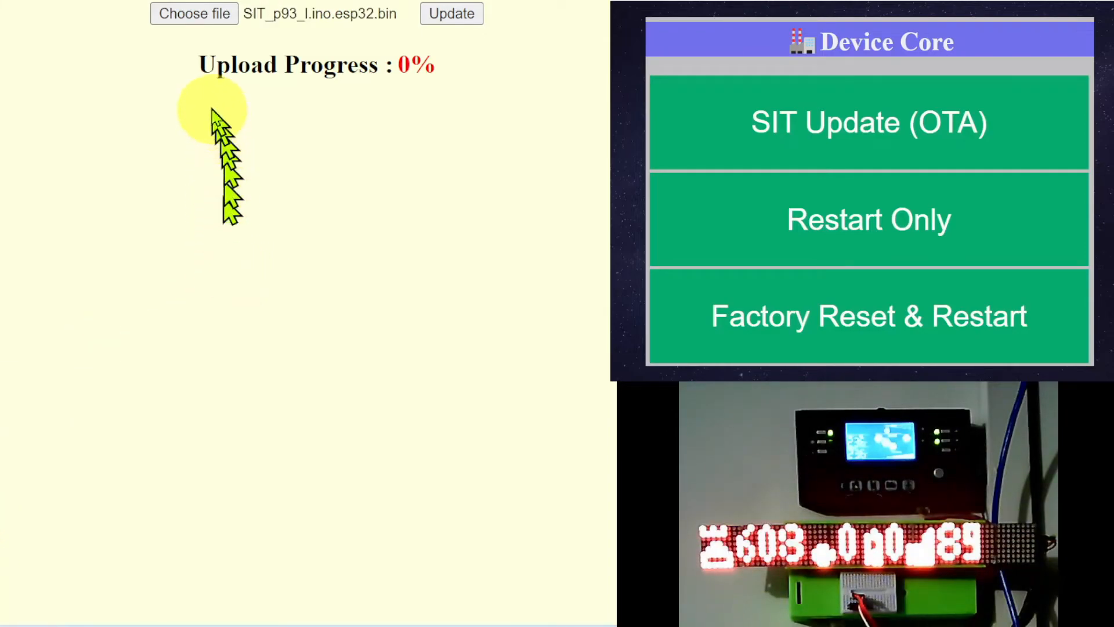
{"action": "left_click", "coordinate": [210, 17]}
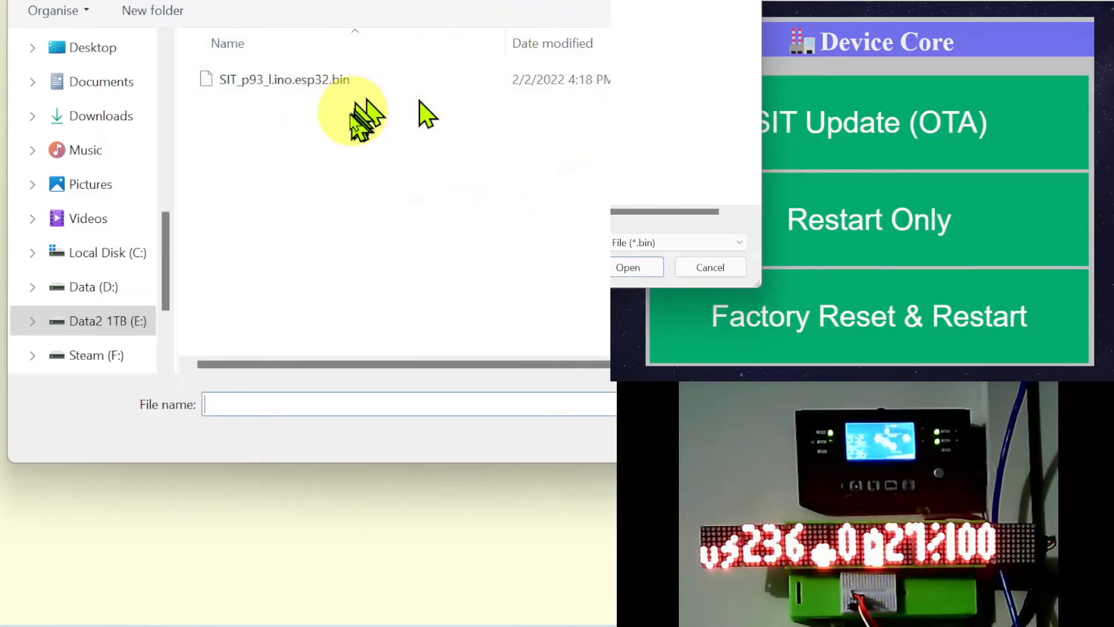
{"action": "double_click", "coordinate": [296, 81]}
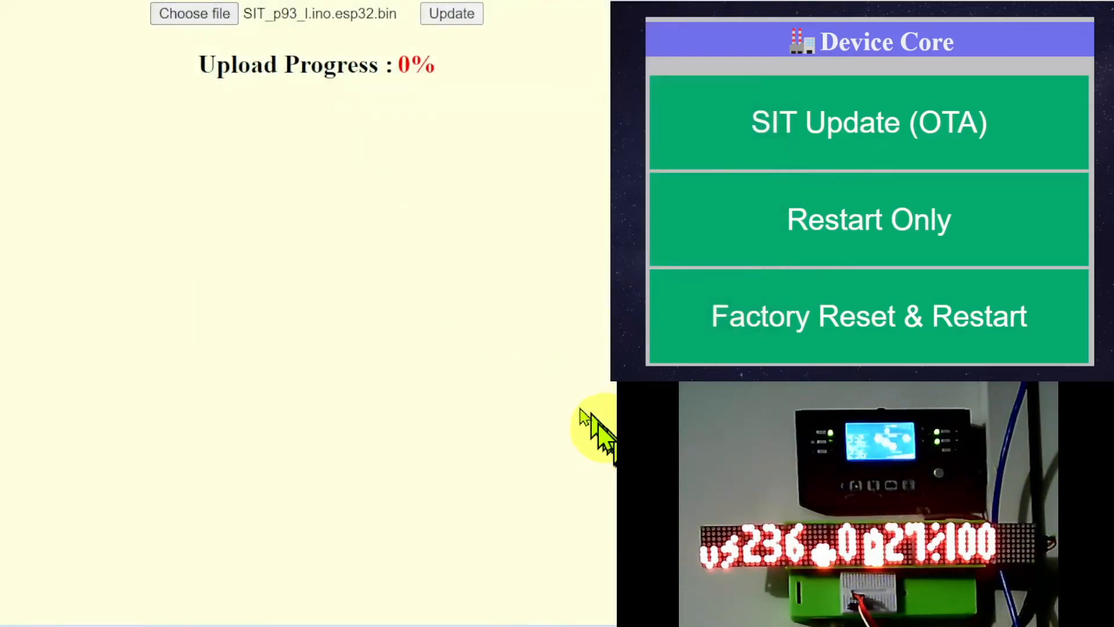
Step: Upload the selected firmware to the device and manually refresh the page after the reboot
{"action": "left_click", "coordinate": [462, 14]}
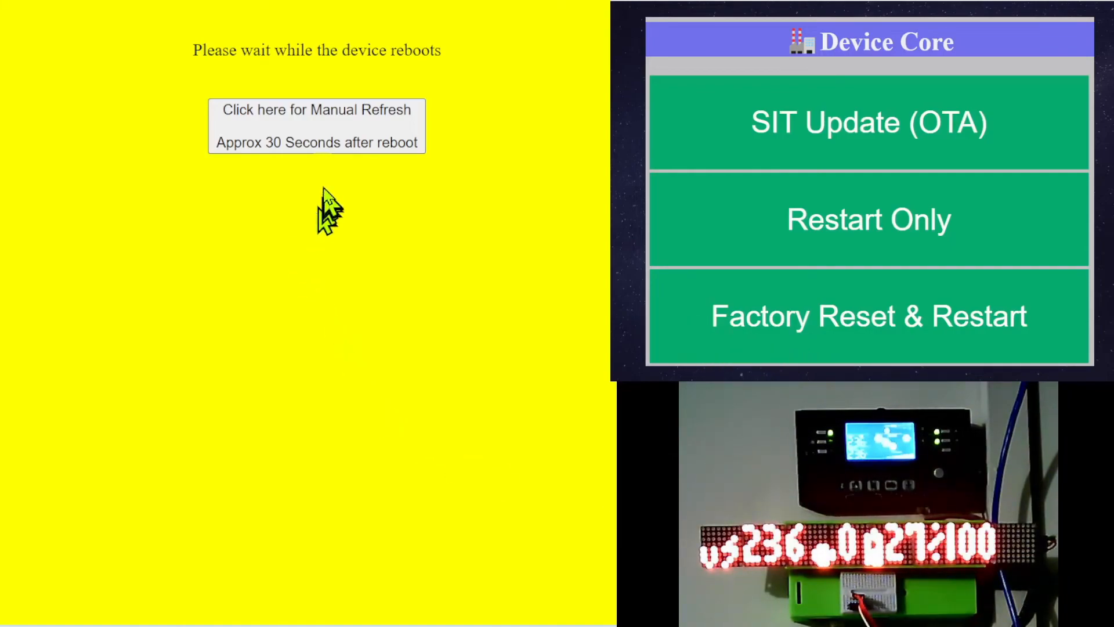
{"action": "left_click", "coordinate": [352, 131]}
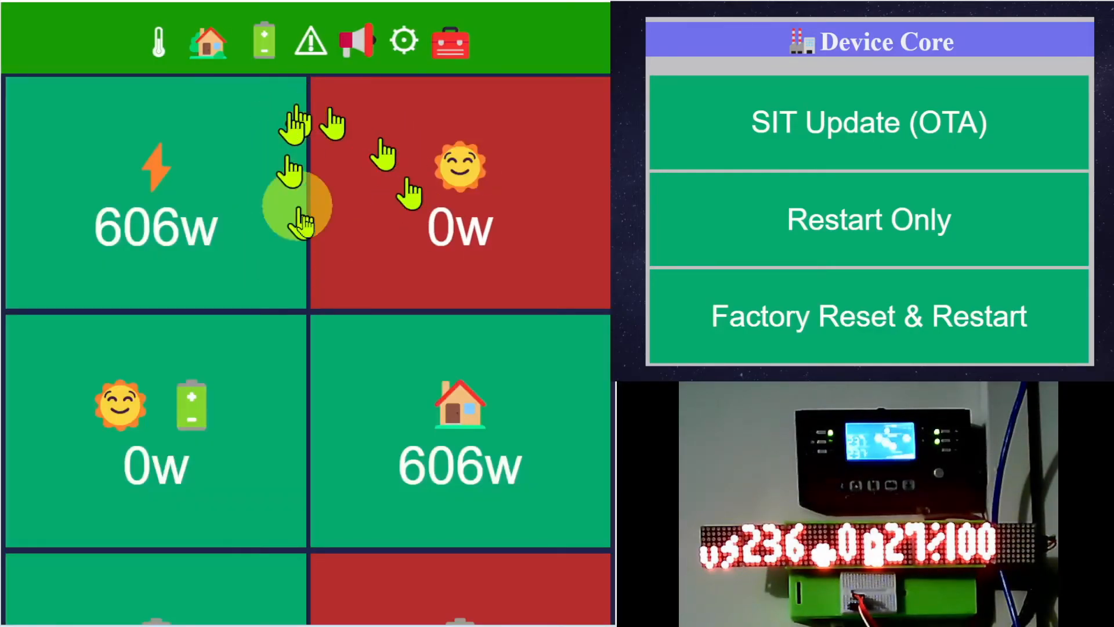
Step: Open the SIT device settings and look through the sections from Device Core back up to the services list
{"action": "left_click", "coordinate": [451, 46]}
{"action": "scroll", "coordinate": [452, 456], "scroll_direction": "down", "scroll_amount": 1}
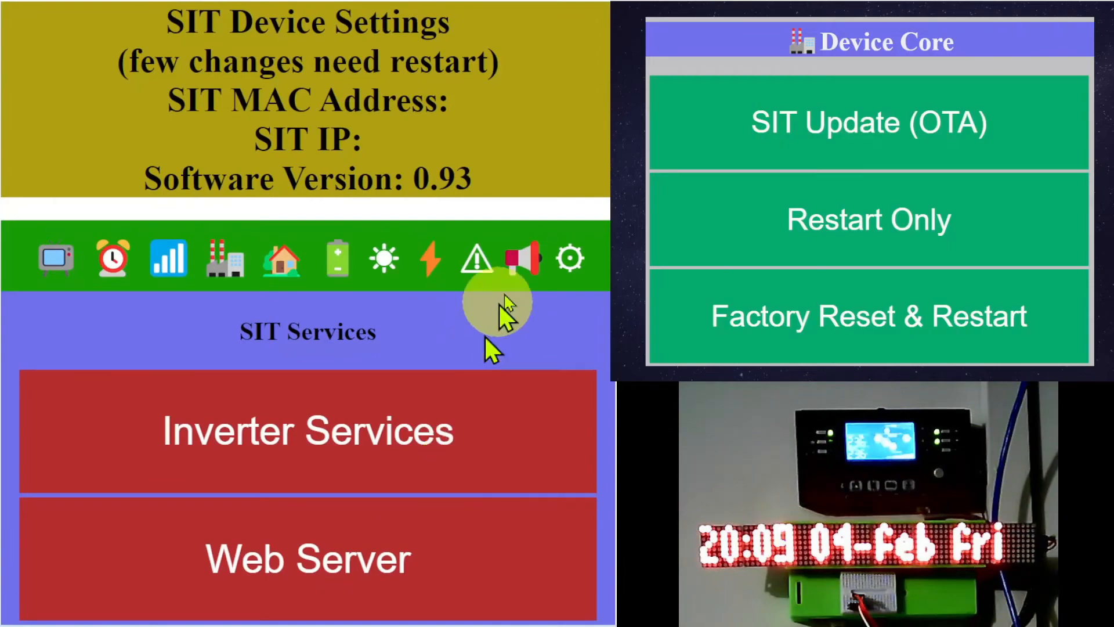
{"action": "left_click", "coordinate": [241, 274]}
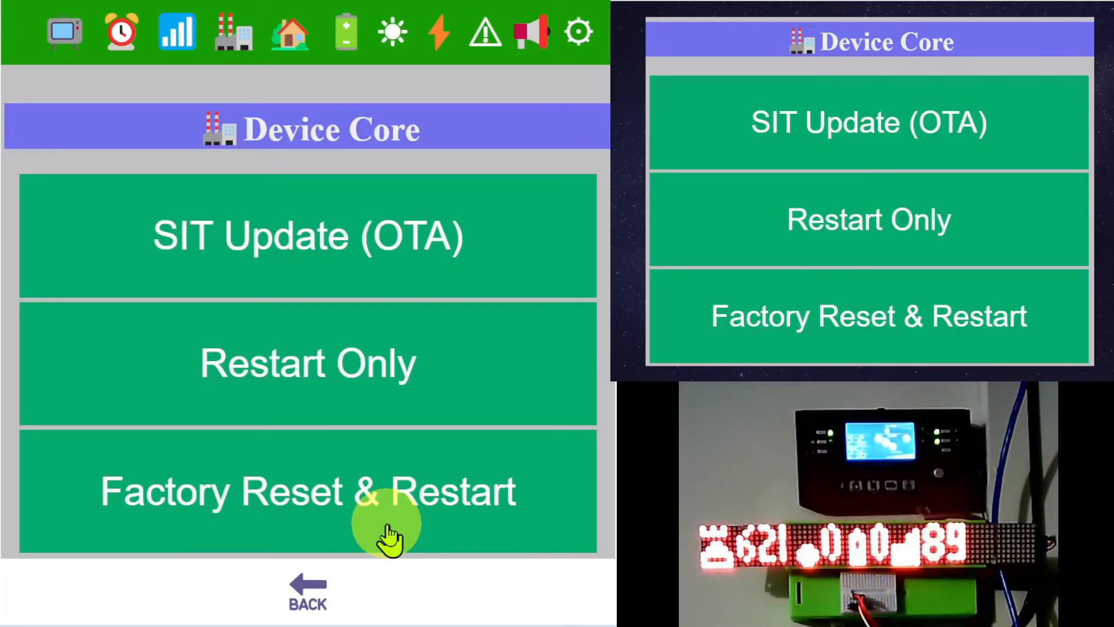
{"action": "left_click", "coordinate": [428, 409]}
{"action": "scroll", "coordinate": [428, 409], "scroll_direction": "down", "scroll_amount": 3}
{"action": "scroll", "coordinate": [400, 348], "scroll_direction": "up", "scroll_amount": 4}
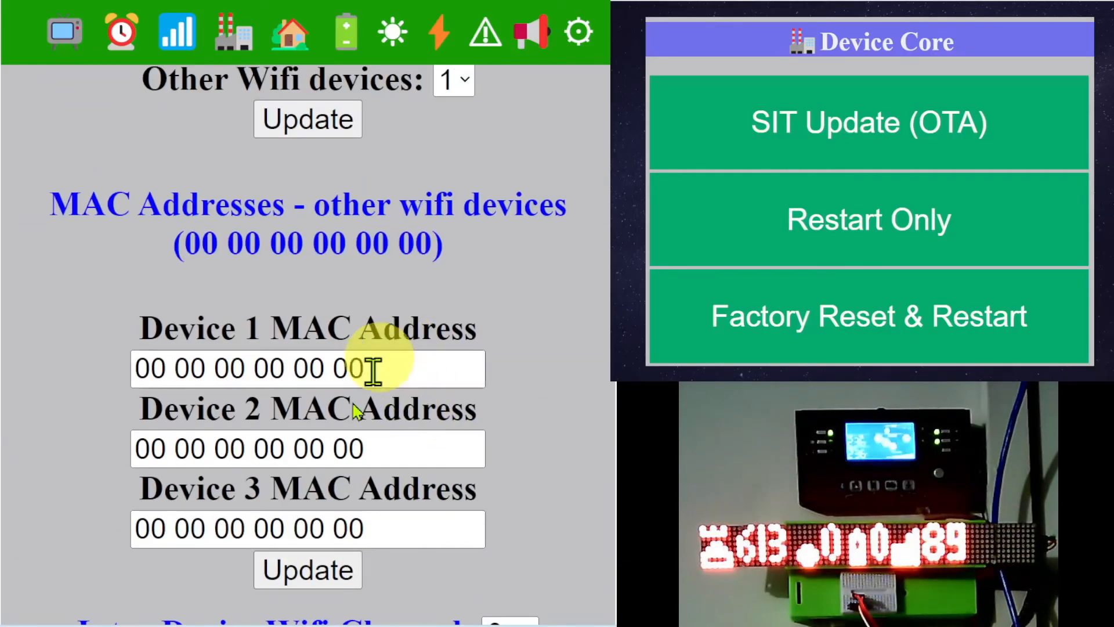
{"action": "scroll", "coordinate": [348, 438], "scroll_direction": "up", "scroll_amount": 7}
{"action": "scroll", "coordinate": [406, 406], "scroll_direction": "up", "scroll_amount": 15}
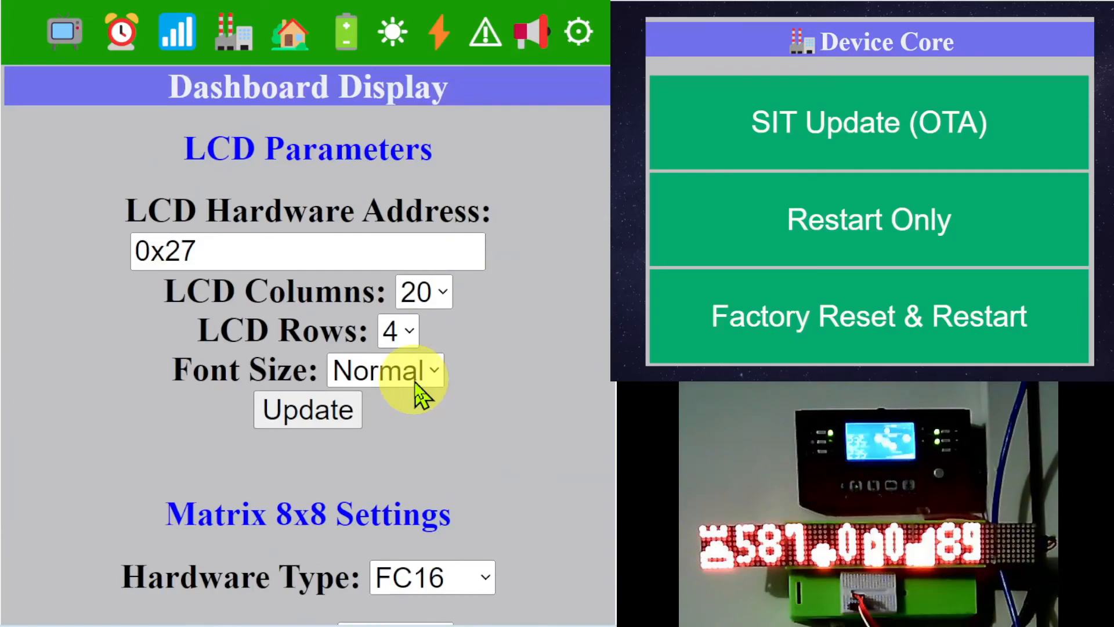
{"action": "scroll", "coordinate": [400, 397], "scroll_direction": "up", "scroll_amount": 5}
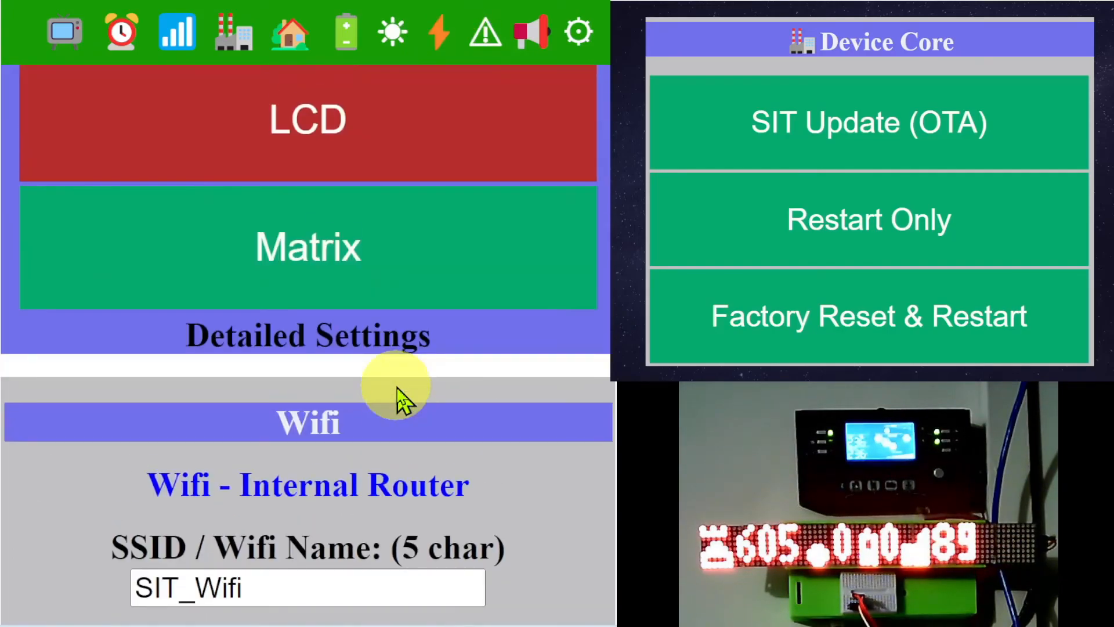
{"action": "scroll", "coordinate": [400, 398], "scroll_direction": "up", "scroll_amount": 3}
Step: Restart the device from Device Core using Restart Only, without a factory reset
{"action": "scroll", "coordinate": [397, 385], "scroll_direction": "down", "scroll_amount": 15}
{"action": "scroll", "coordinate": [397, 386], "scroll_direction": "down", "scroll_amount": 20}
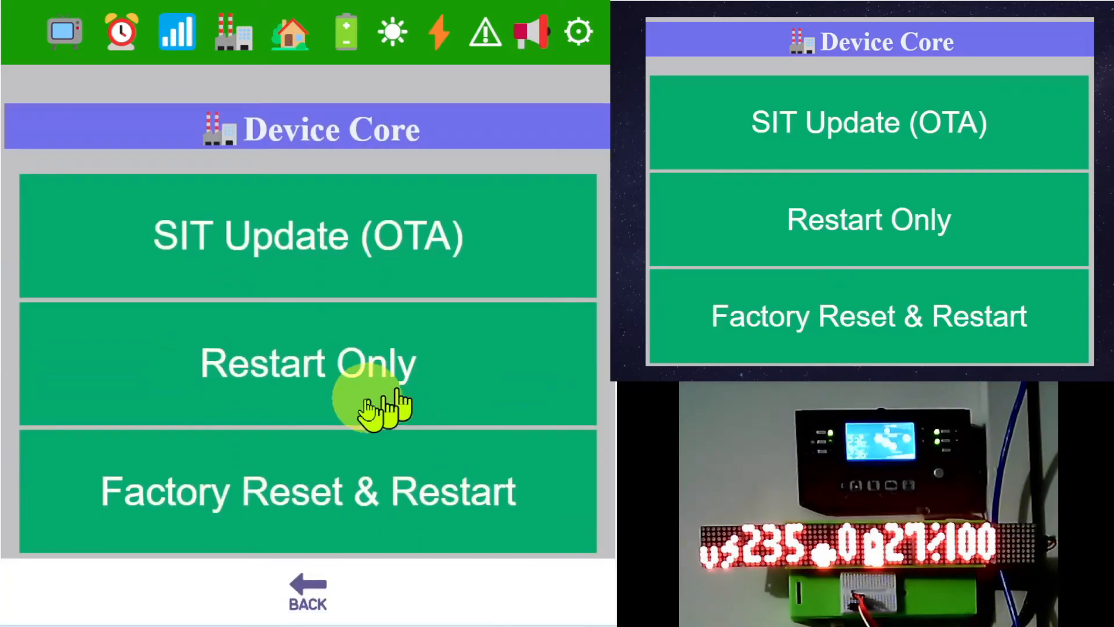
{"action": "left_click", "coordinate": [337, 404]}
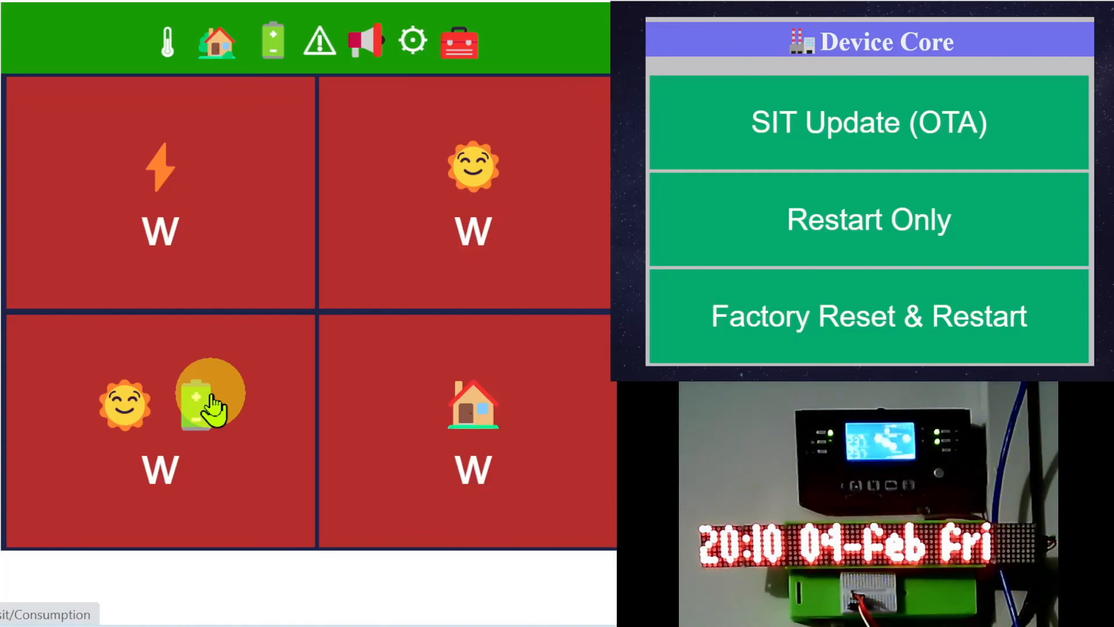
{"action": "left_click", "coordinate": [742, 254]}
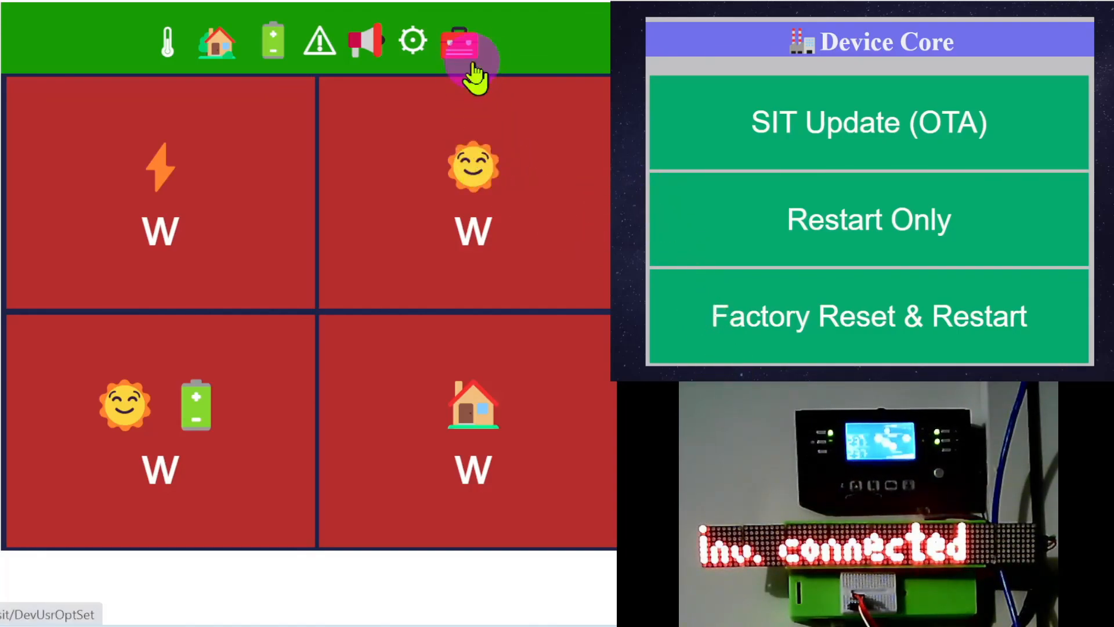
Step: Reopen the SIT device settings and check the services list and the Multiple SIT Devices section
{"action": "left_click", "coordinate": [460, 46]}
{"action": "scroll", "coordinate": [497, 440], "scroll_direction": "down", "scroll_amount": 15}
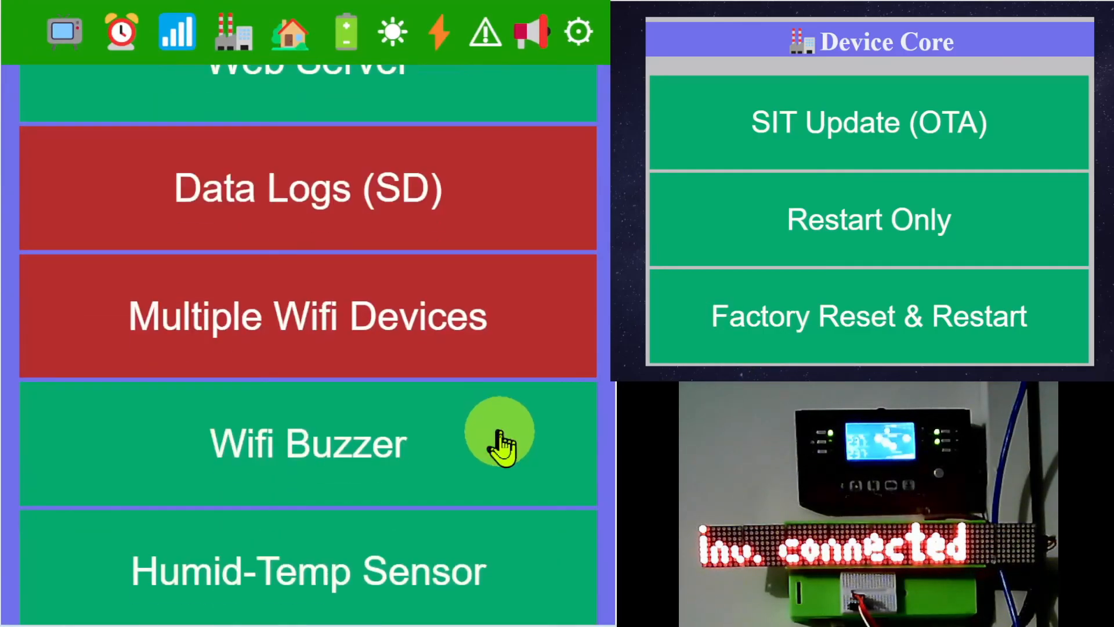
{"action": "scroll", "coordinate": [501, 452], "scroll_direction": "down", "scroll_amount": 20}
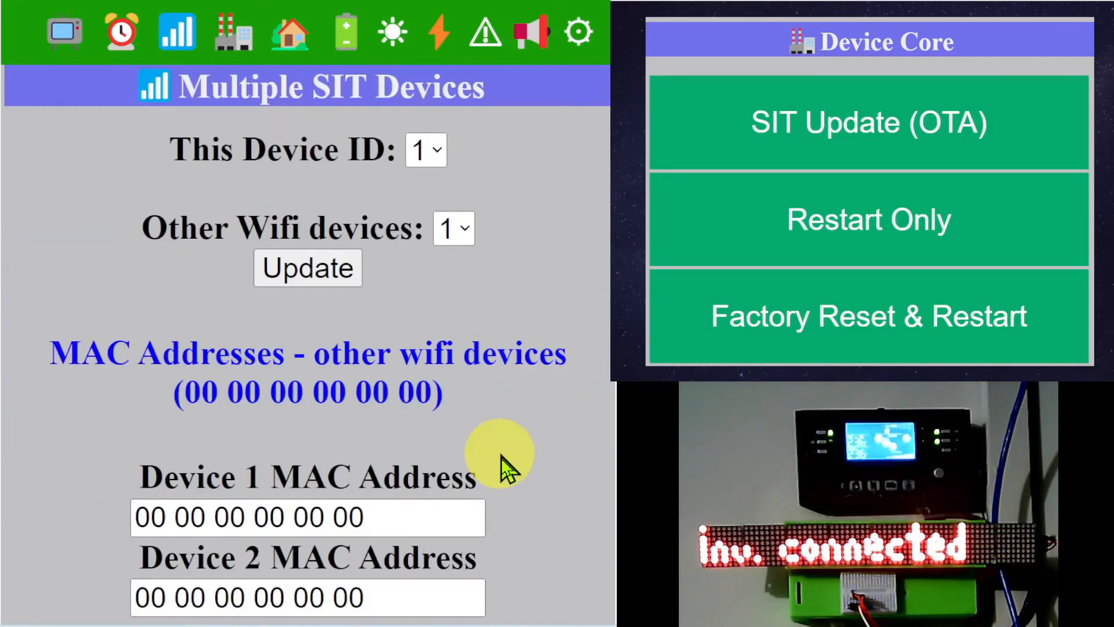
{"action": "scroll", "coordinate": [502, 473], "scroll_direction": "down", "scroll_amount": 3}
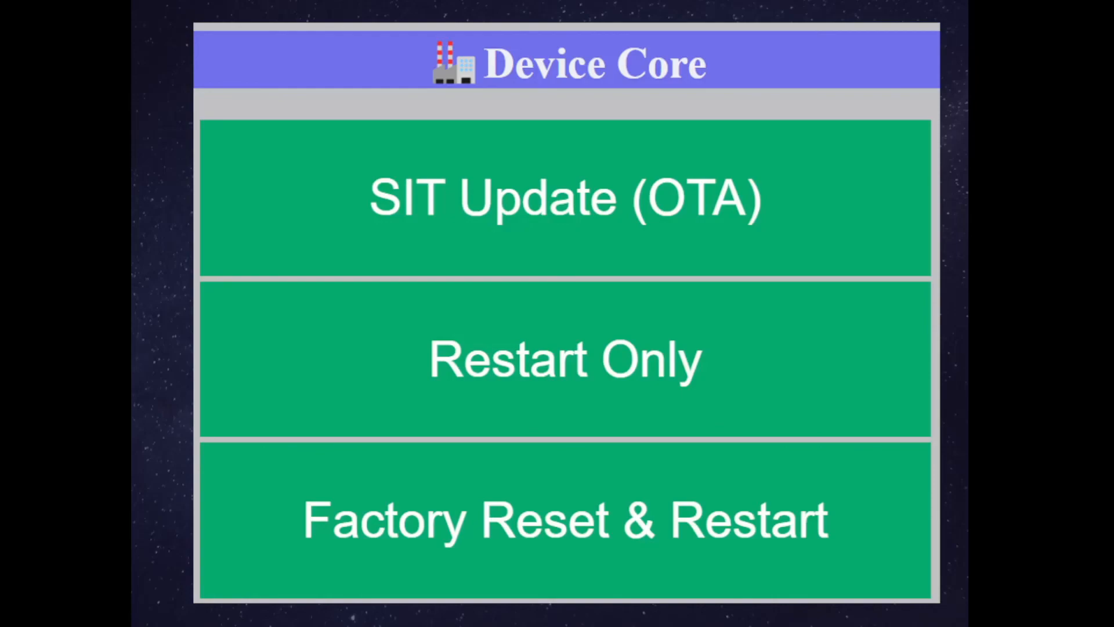
{"action": "left_click", "coordinate": [236, 414]}
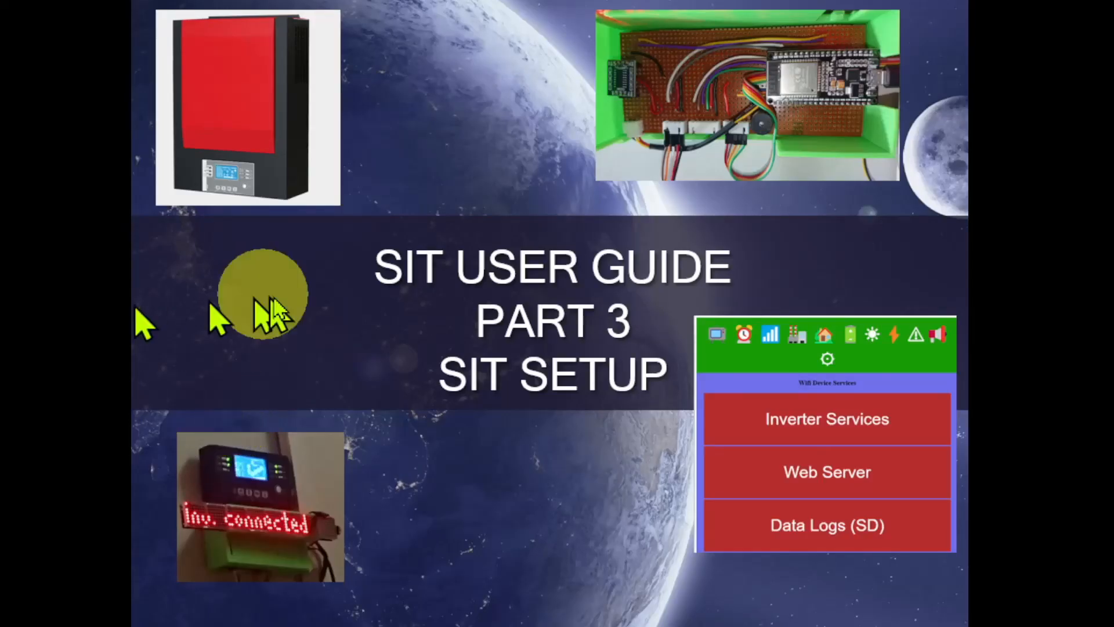